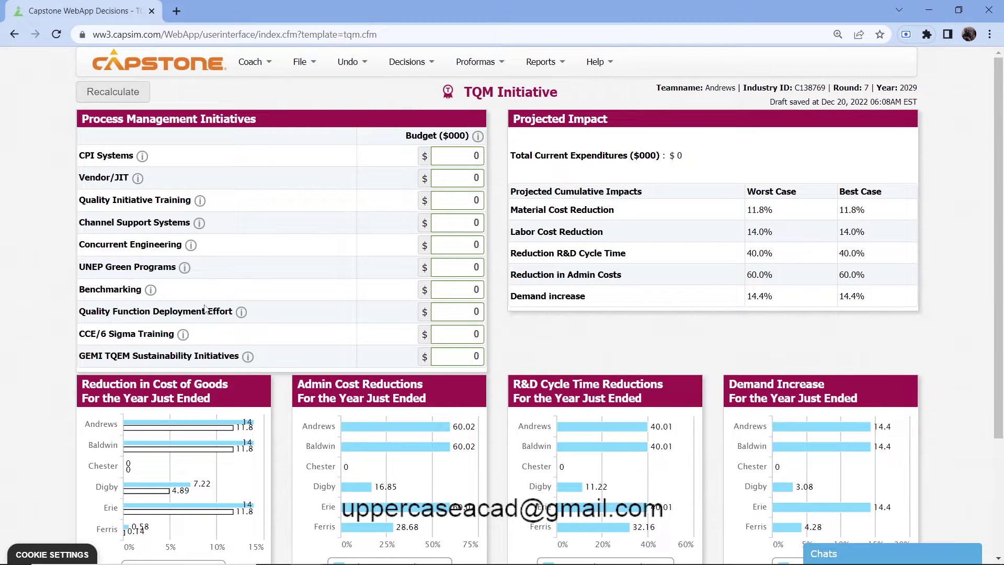
- Read the budget guidance for the process management initiatives and look over the year-end impact charts
left_click(478, 137)
left_click(478, 137)
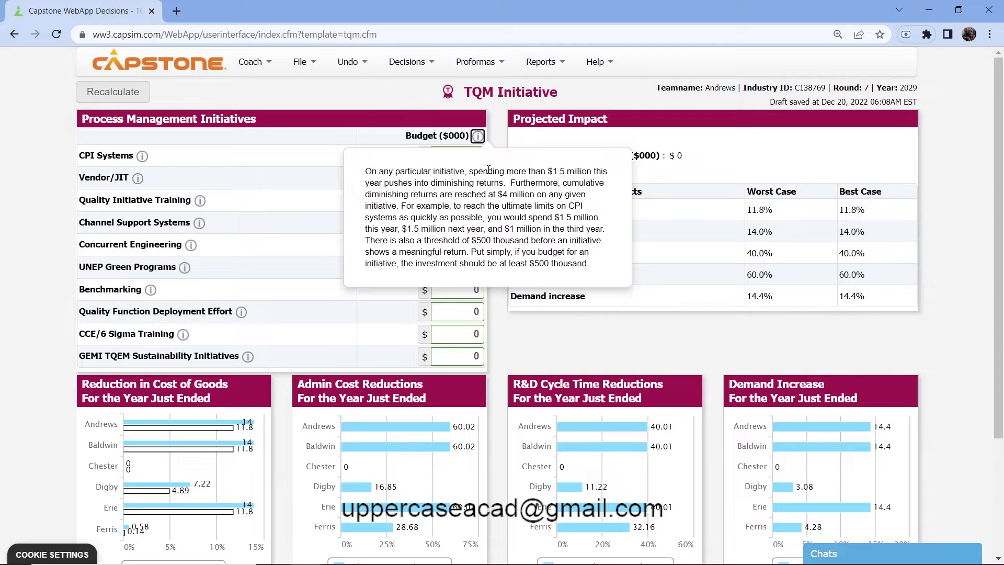
left_click(477, 136)
left_click(477, 136)
left_click(345, 95)
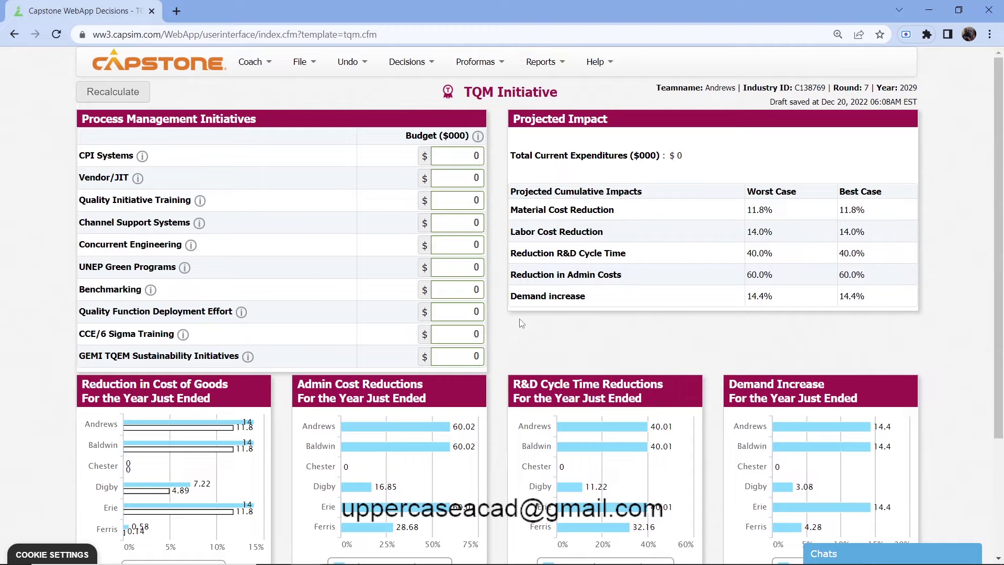
scroll(573, 340, "down", 1)
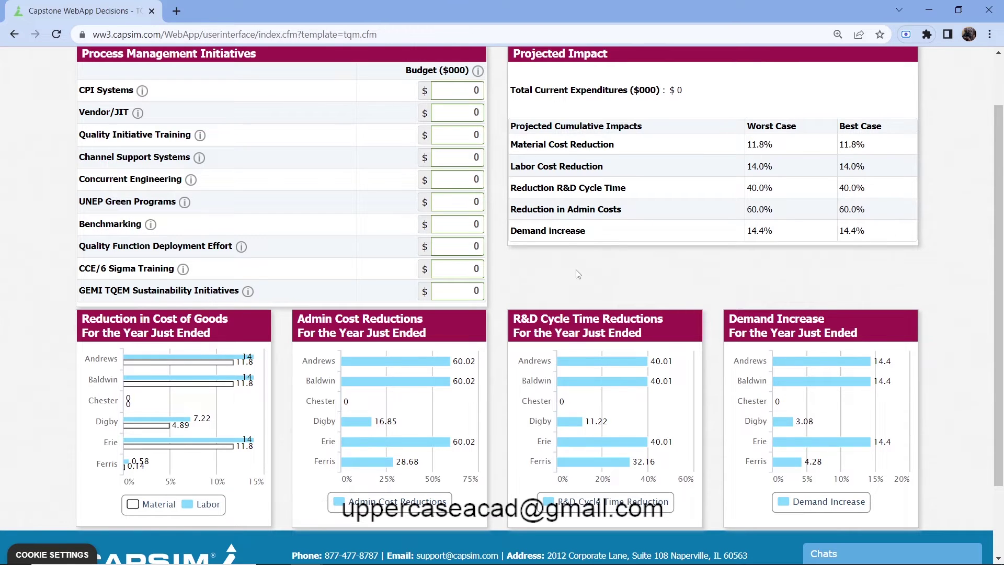
scroll(578, 274, "up", 1)
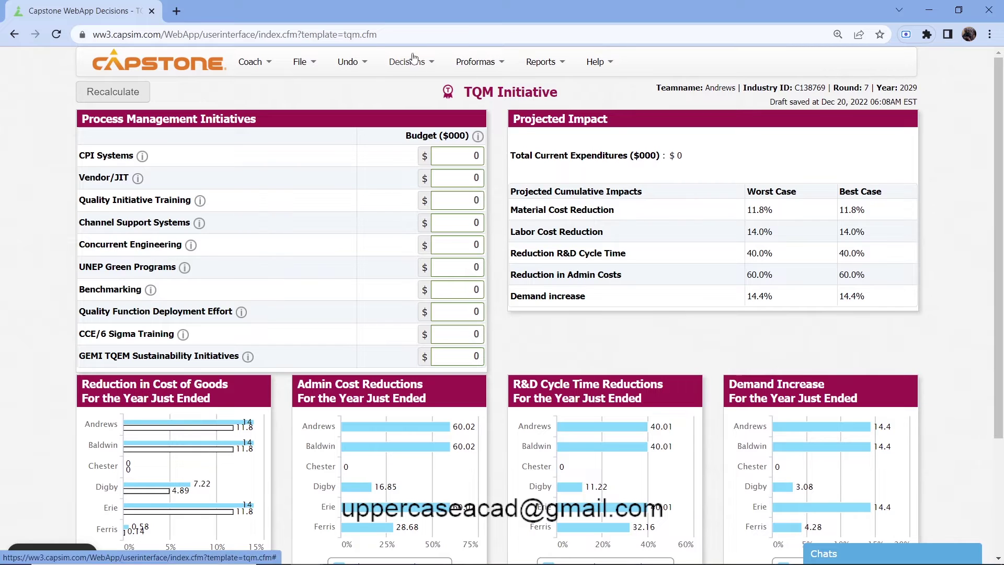
mouse_move(480, 73)
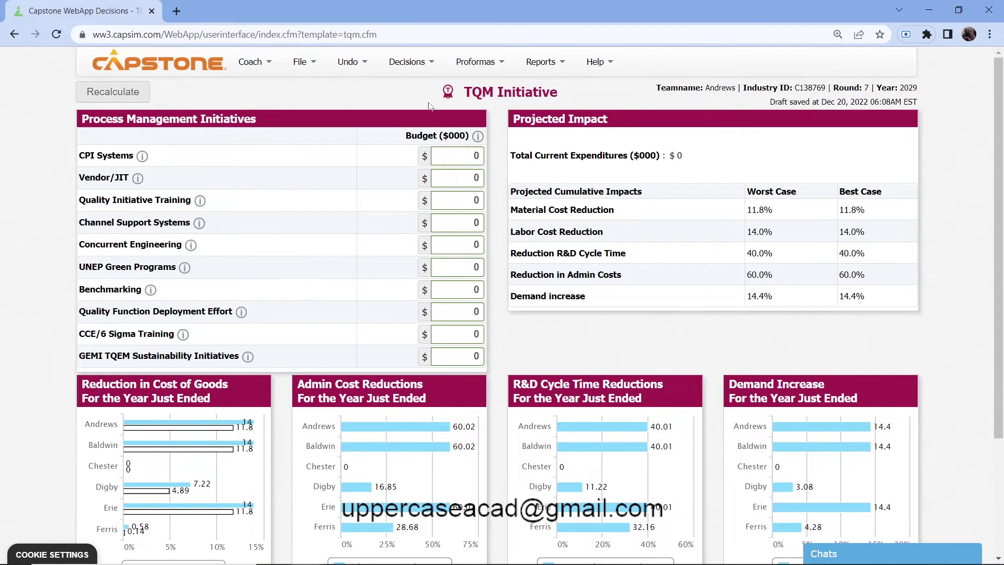
scroll(499, 133, "down", 2)
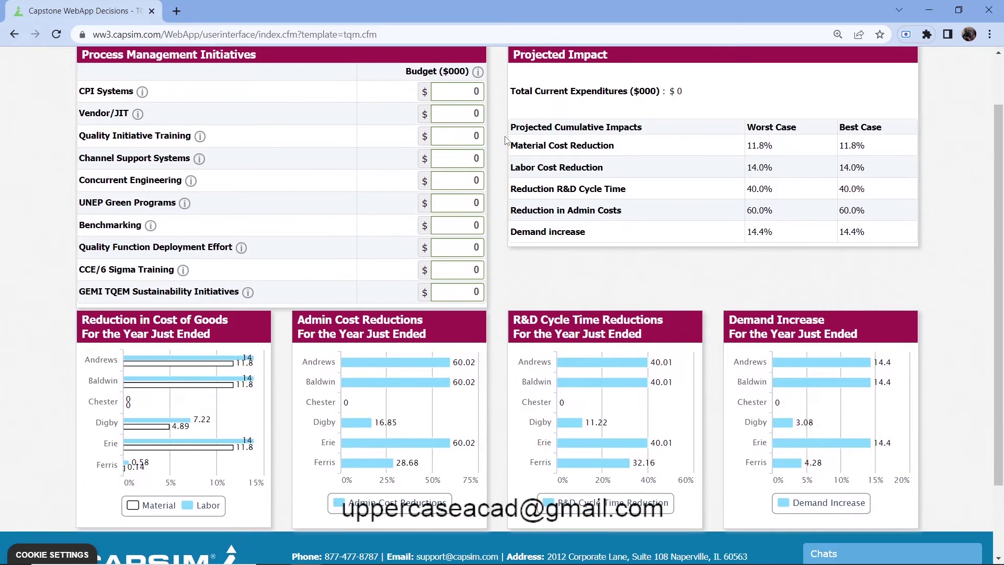
scroll(502, 136, "up", 2)
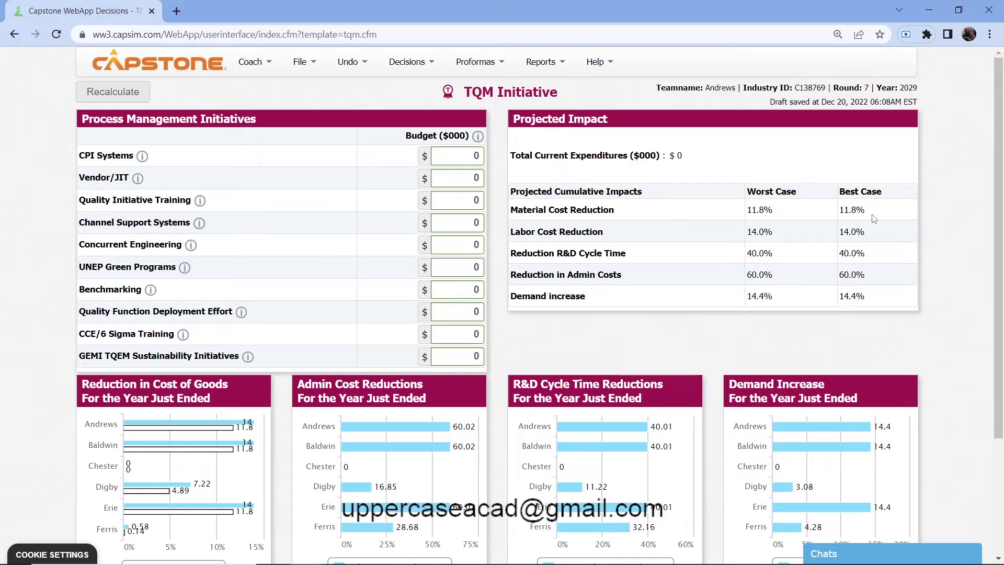
- Read the descriptions of the CPI Systems, Vendor/JIT and Quality Initiative Training initiatives
left_click(142, 156)
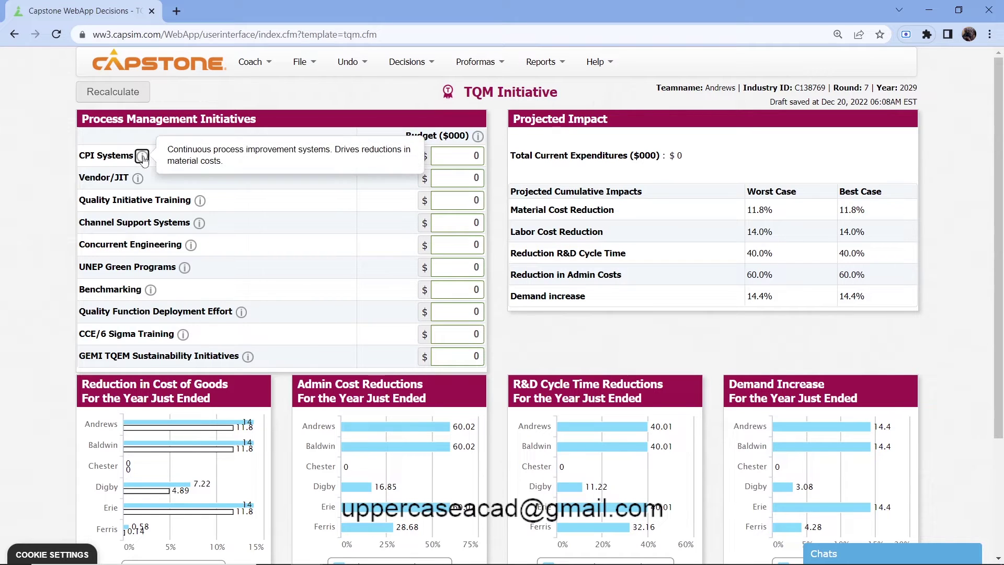
left_click(134, 169)
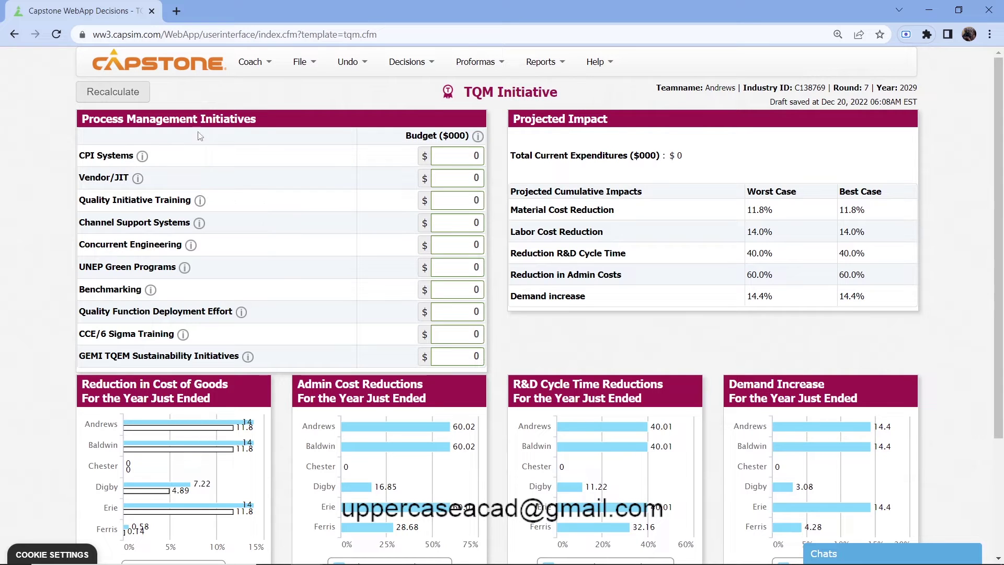
left_click(142, 156)
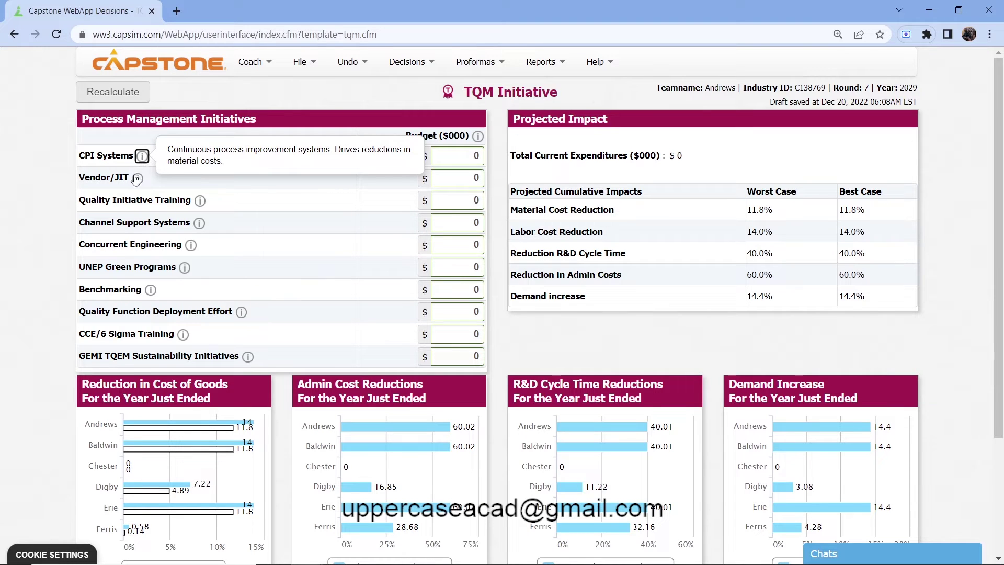
left_click(138, 181)
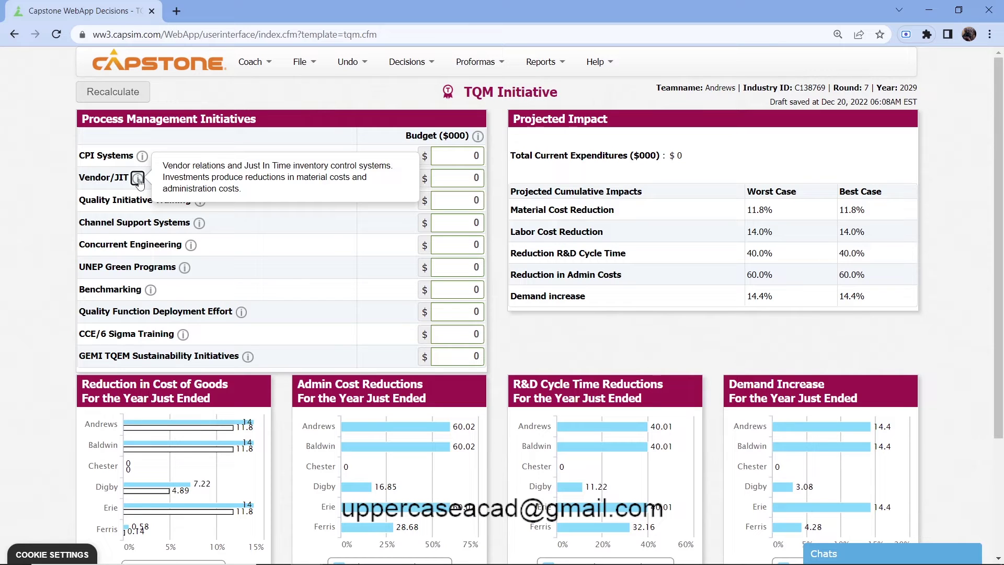
left_click(63, 206)
left_click(201, 204)
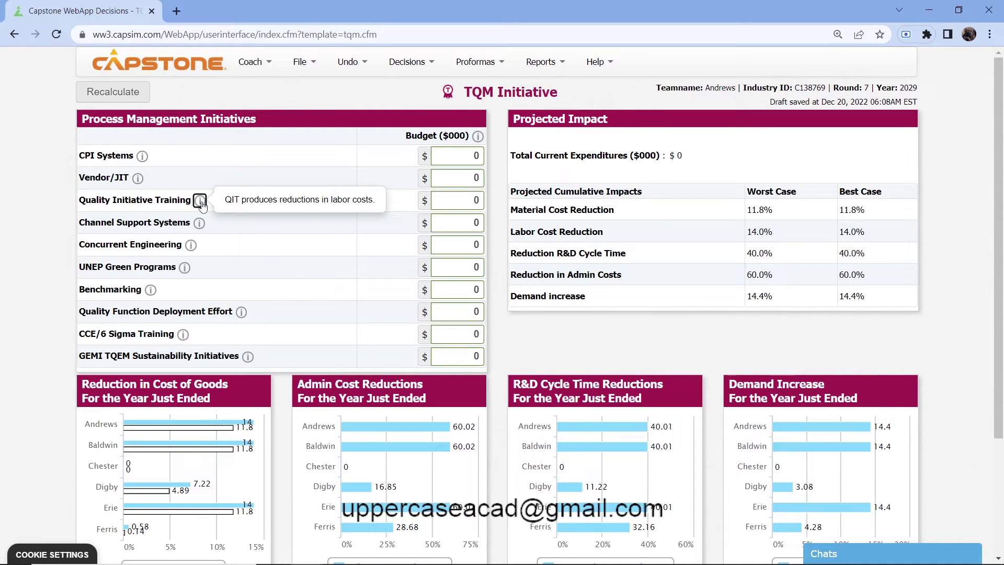
left_click(27, 240)
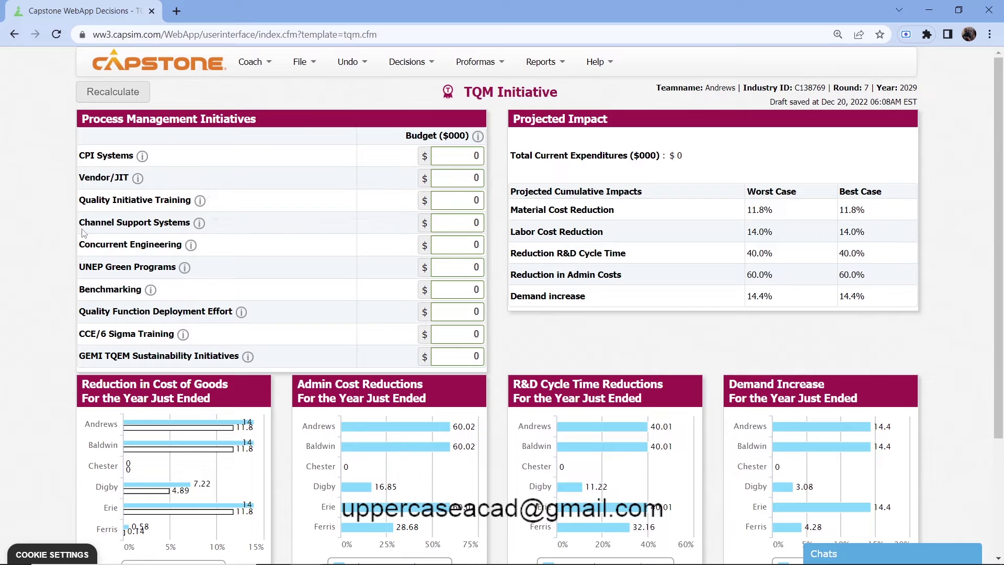
- Read the descriptions of Channel Support Systems, Concurrent Engineering, UNEP Green Programs, Benchmarking, CCE/6 Sigma Training and GEMI TQEM Sustainability Initiatives
left_click(198, 229)
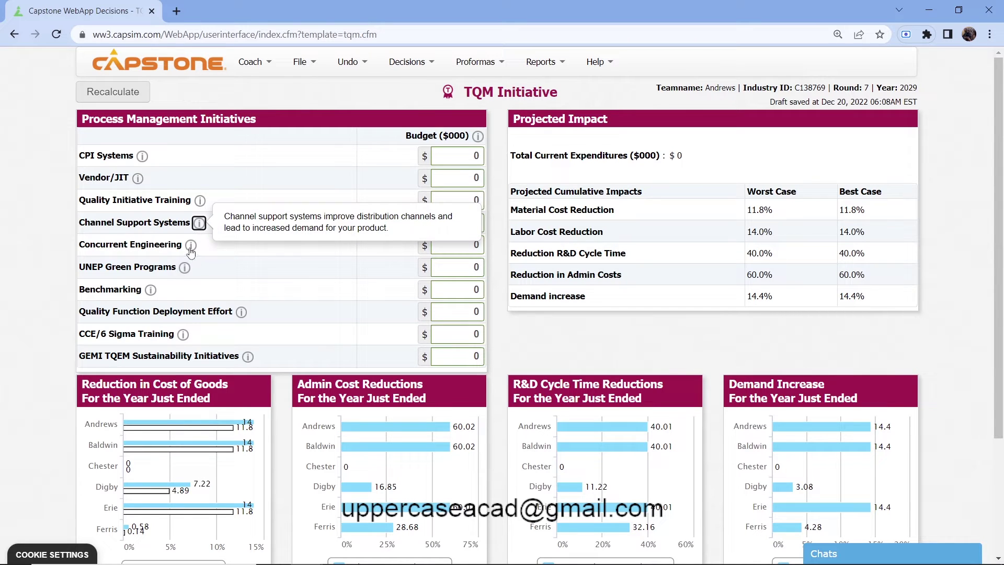
left_click(190, 246)
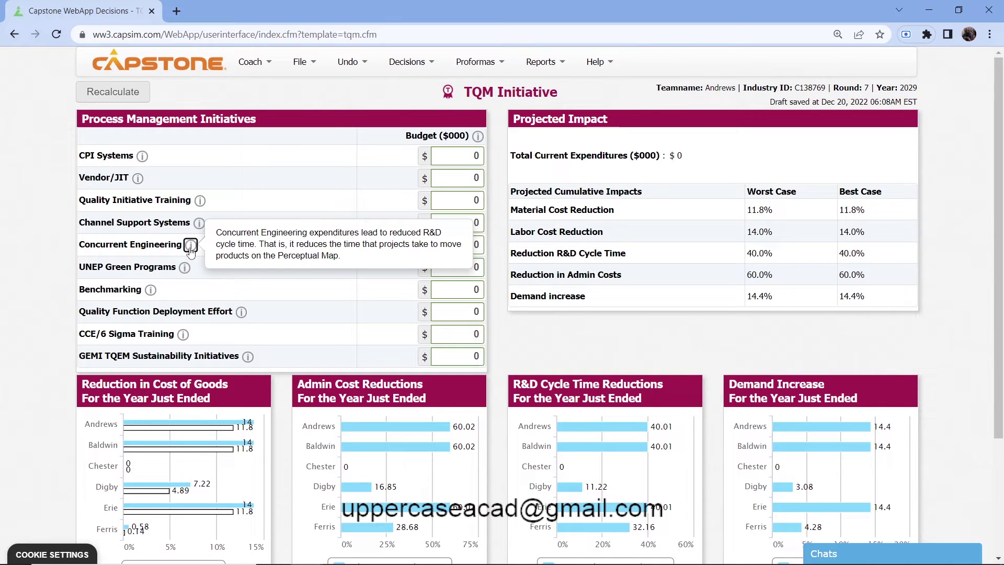
left_click(188, 270)
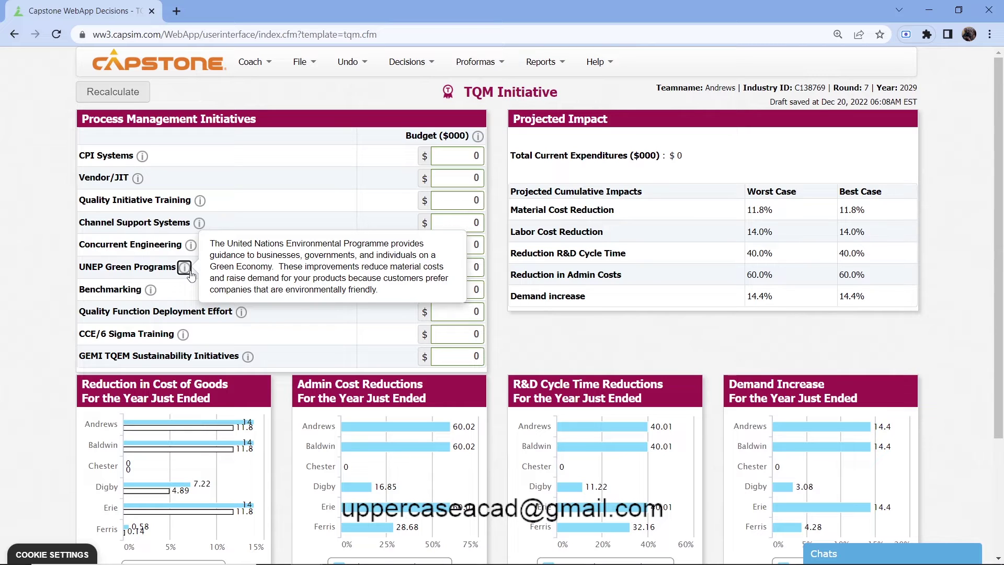
left_click(152, 291)
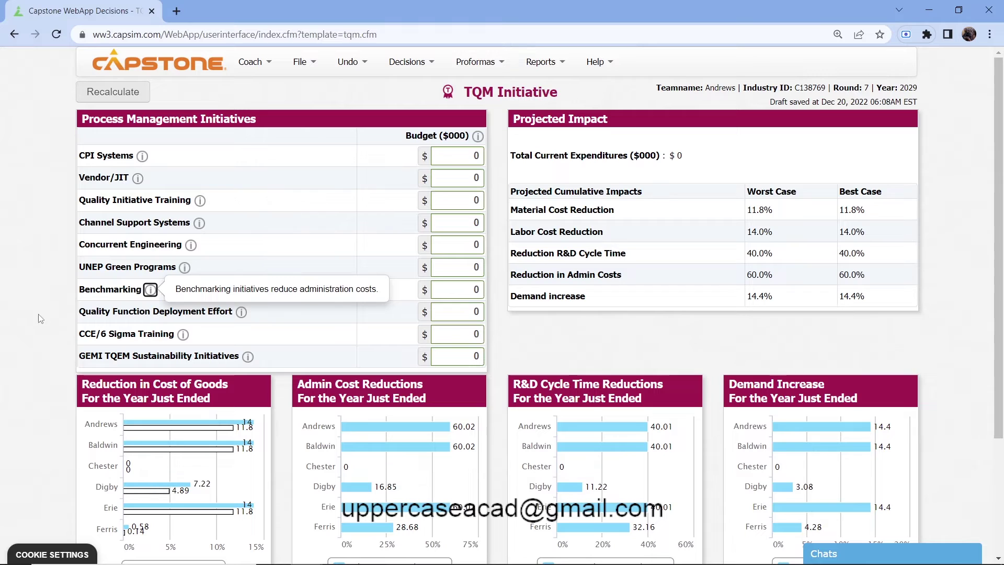
left_click(99, 312)
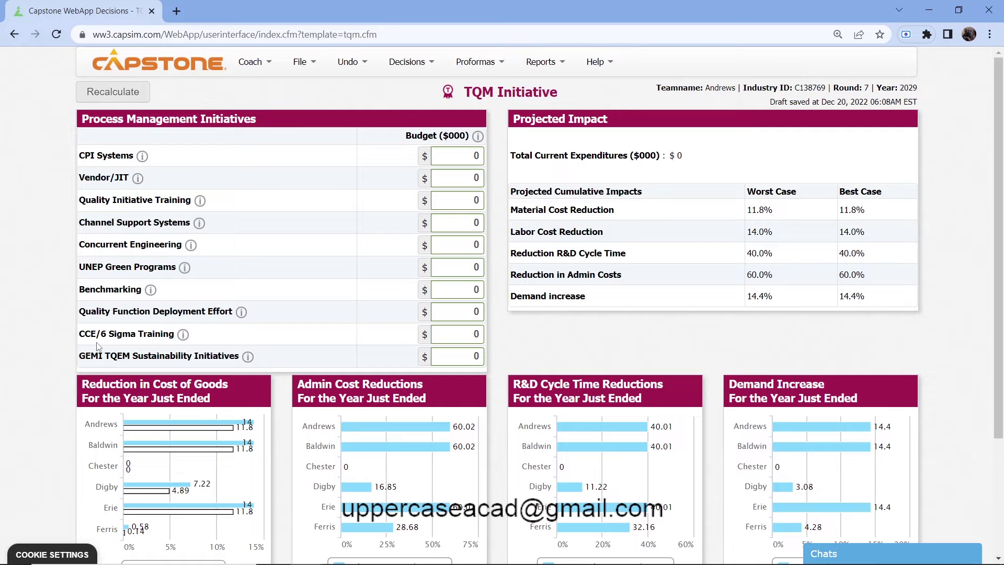
left_click(183, 334)
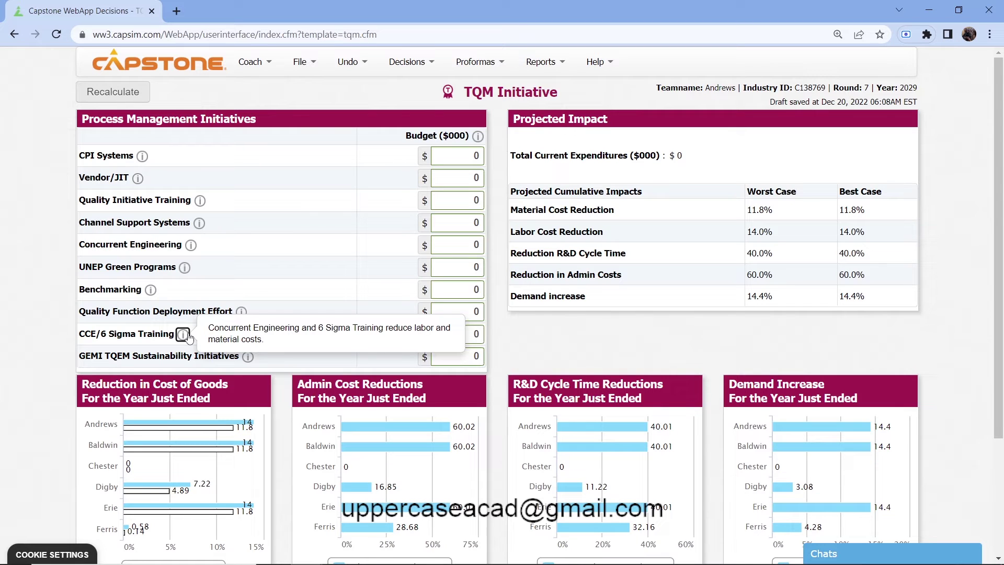
left_click(39, 371)
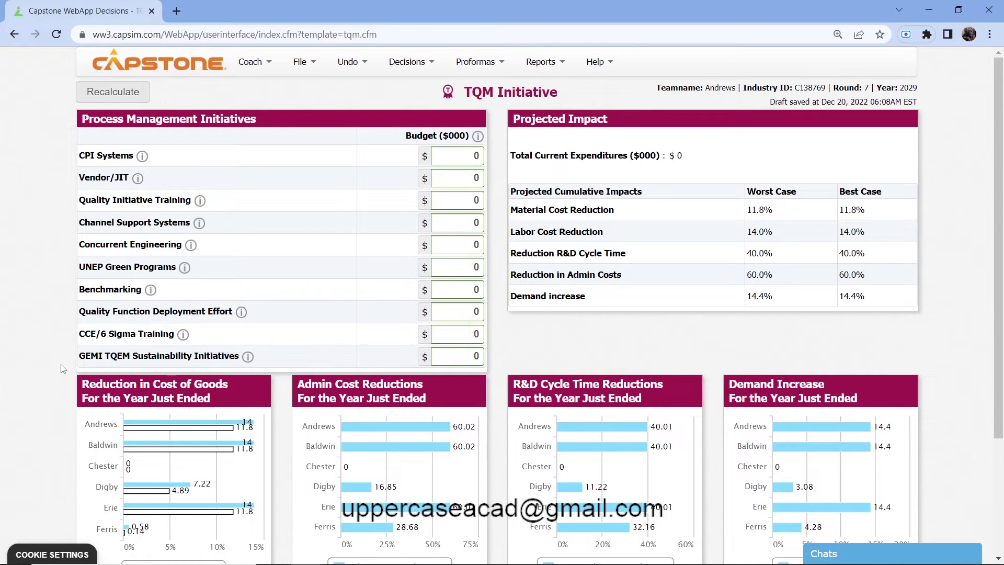
left_click(247, 357)
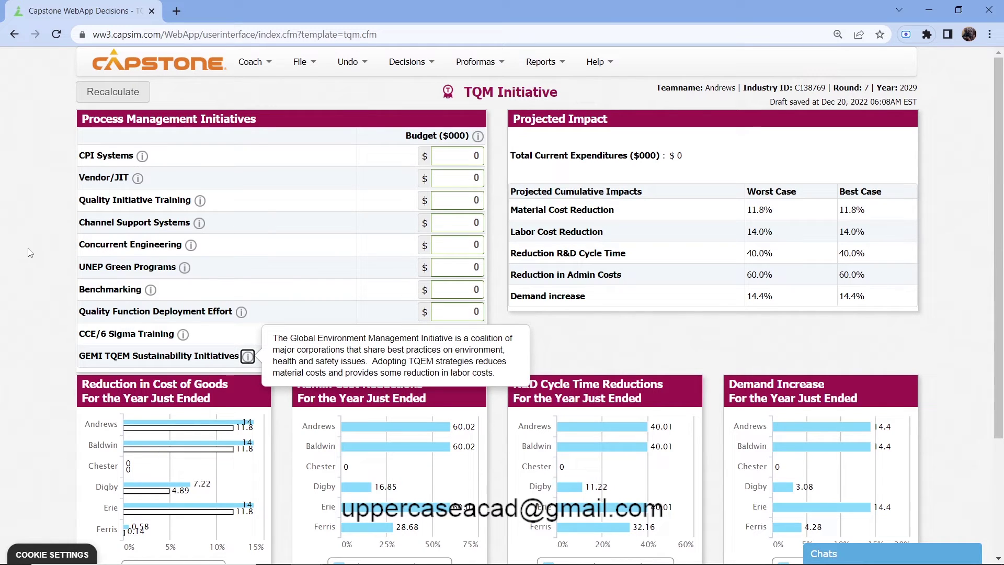
- Set the budgets for CPI Systems, Vendor/JIT, Quality Initiative Training and Channel Support Systems to 1000 each
left_click(458, 153)
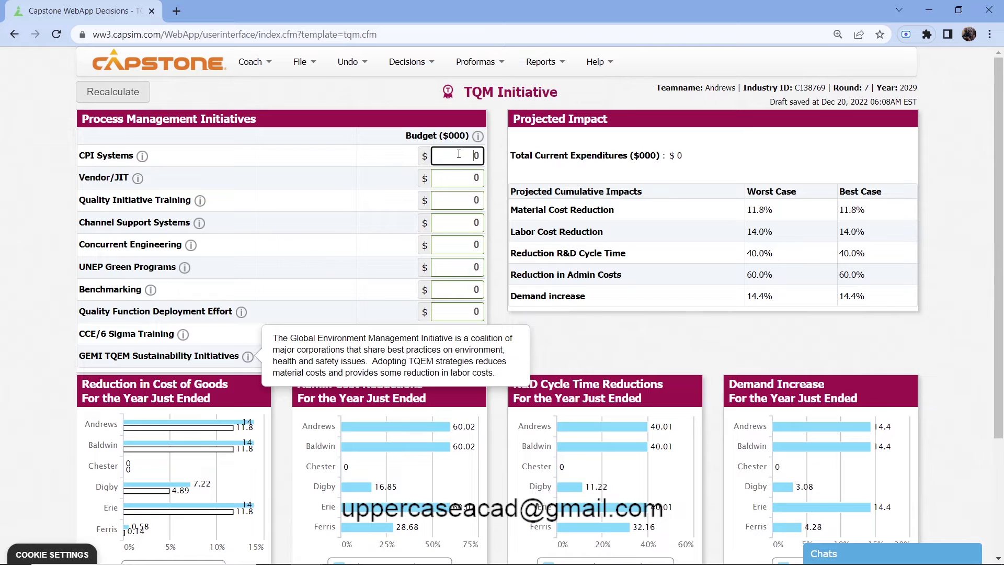
type("1000")
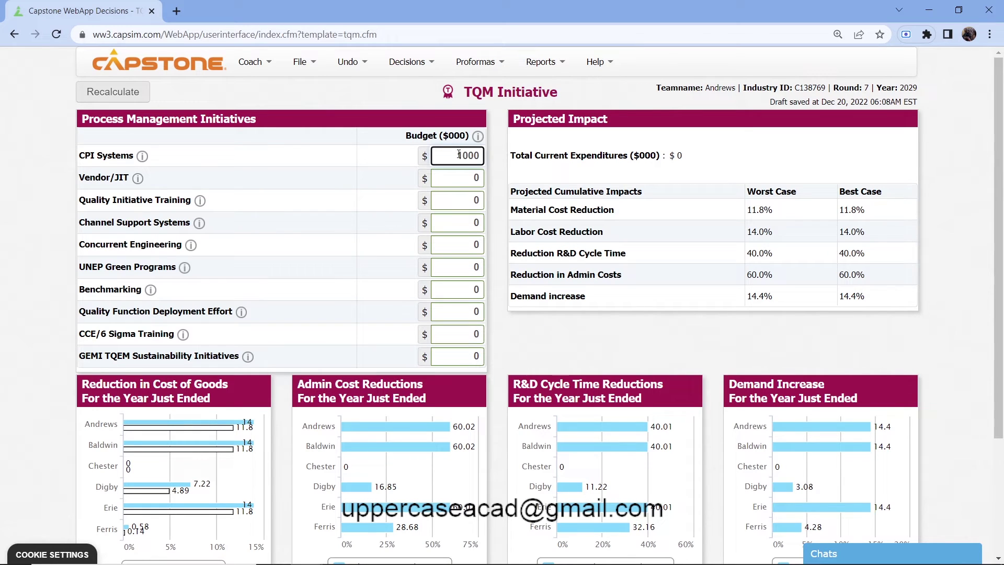
left_click(465, 176)
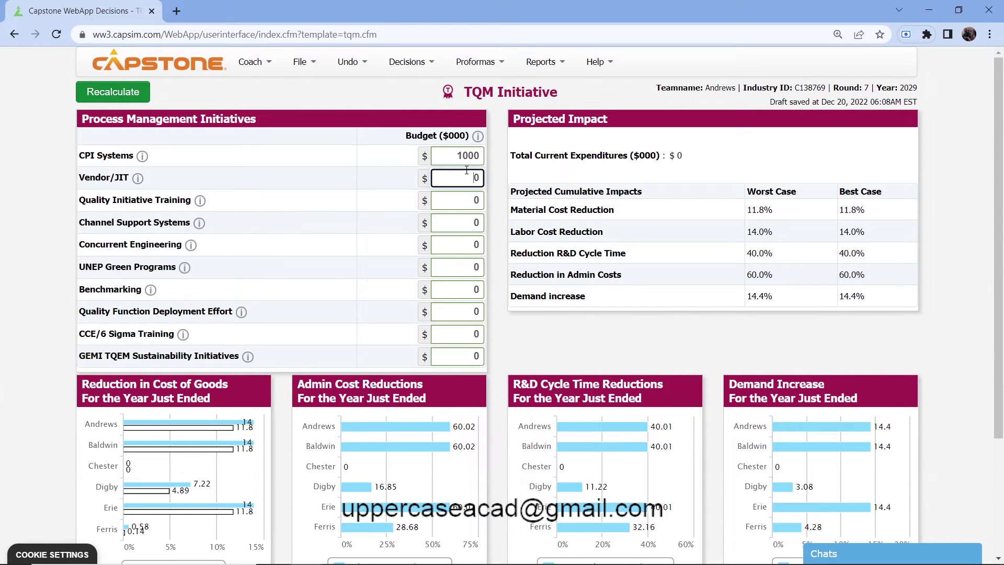
type("1000")
left_click(456, 198)
type("10")
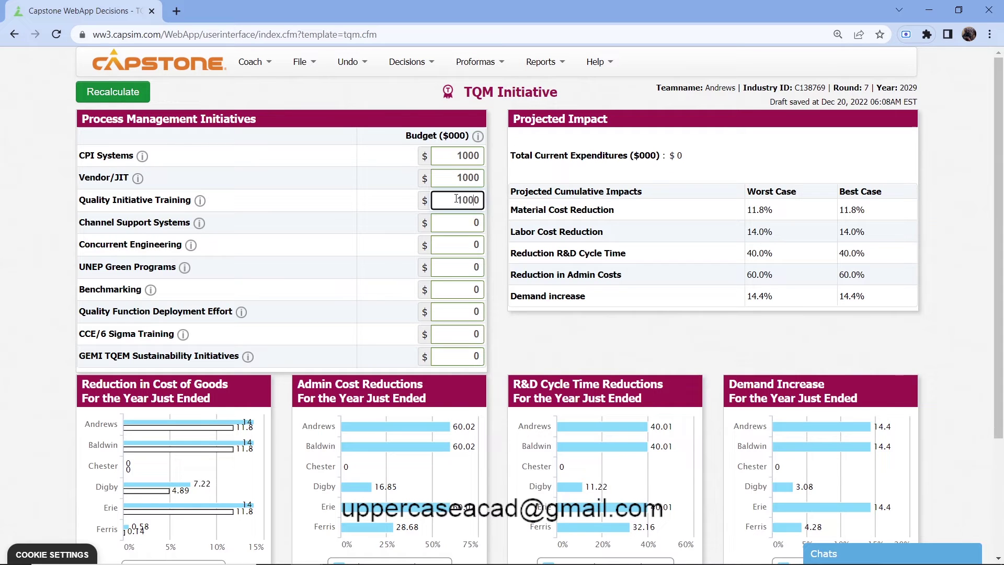
type("0")
left_click(464, 224)
type("100")
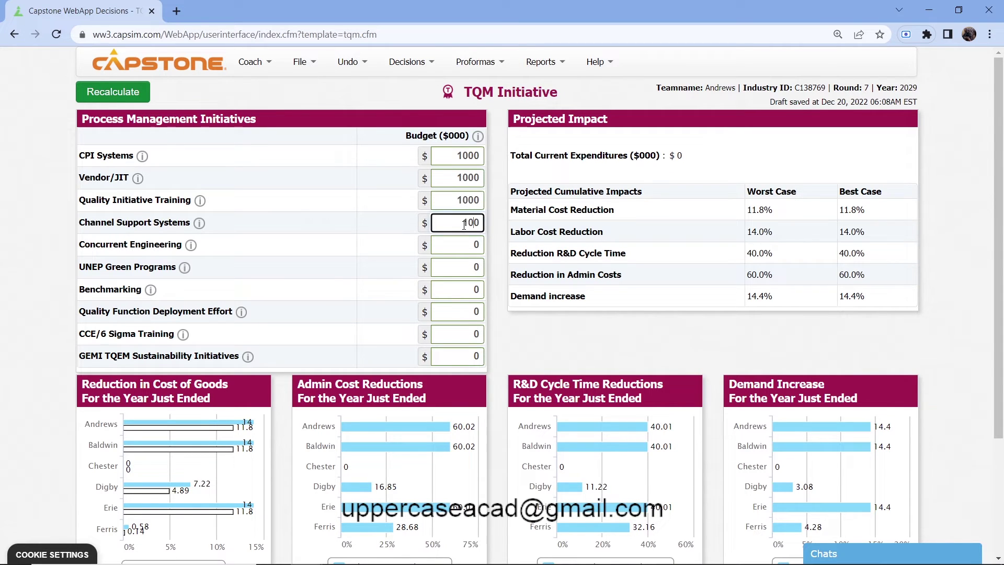
- Set the budgets for Concurrent Engineering, UNEP Green Programs and Benchmarking to 1000 each
left_click(451, 239)
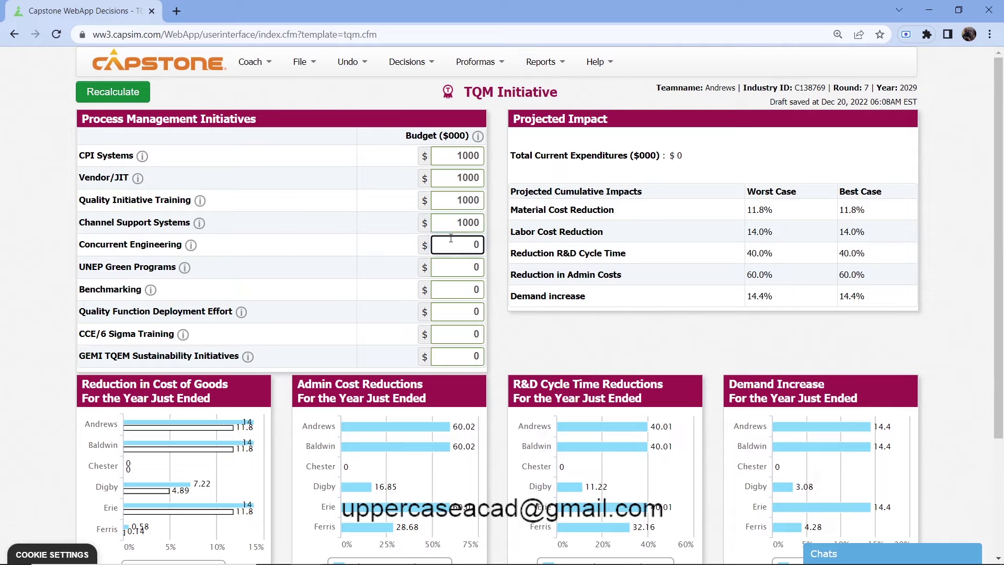
type("1000")
left_click(468, 263)
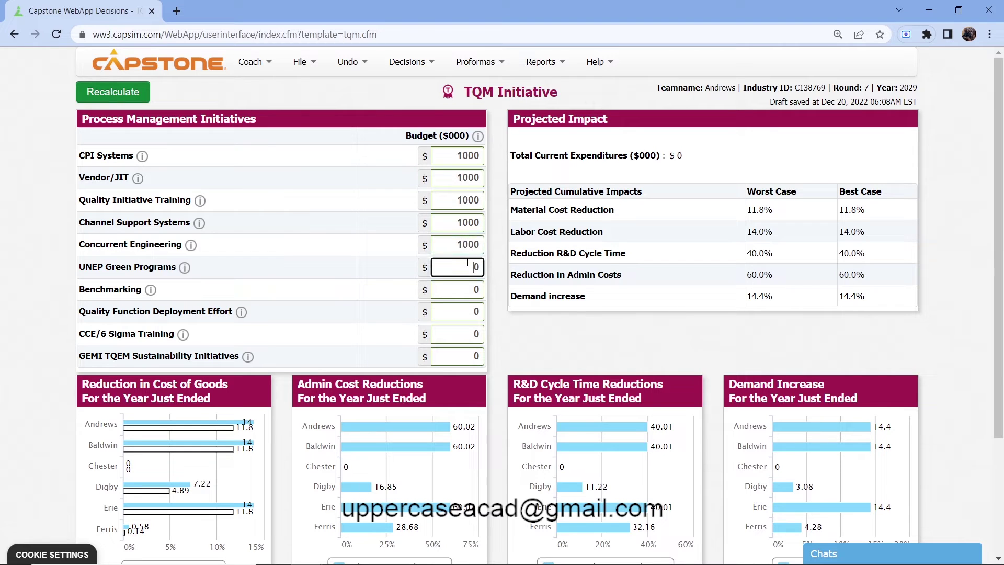
type("1000")
left_click(451, 291)
type("100")
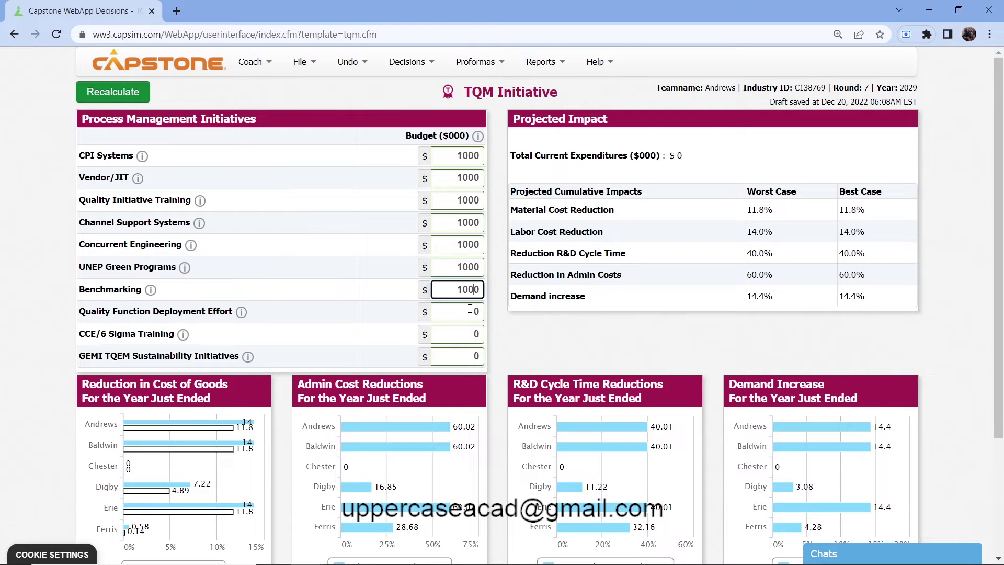
- Set the budgets for Quality Function Deployment Effort, CCE/6 Sigma Training and GEMI TQEM Sustainability Initiatives to 1000 each
left_click(465, 310)
type("1000")
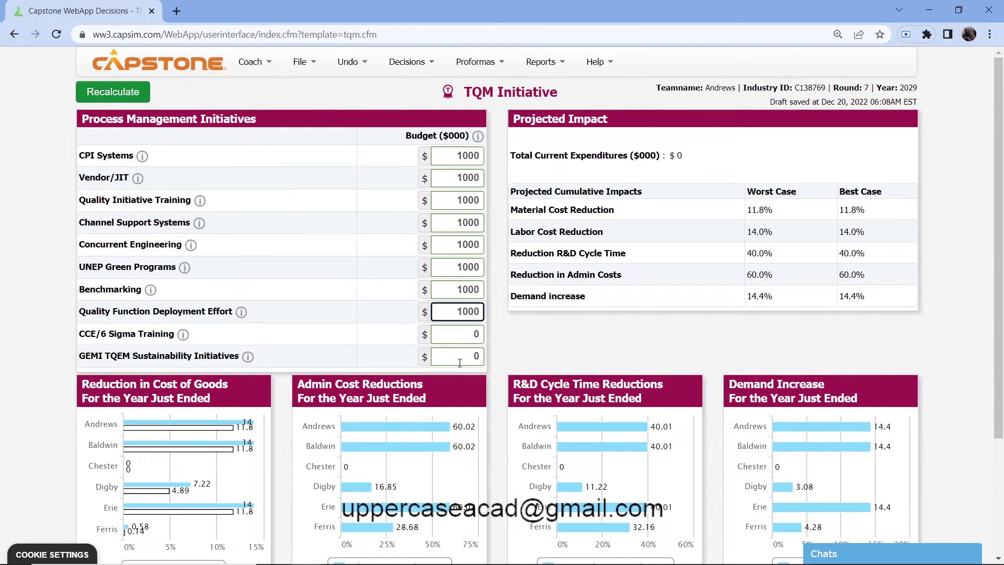
left_click(458, 339)
type("1000")
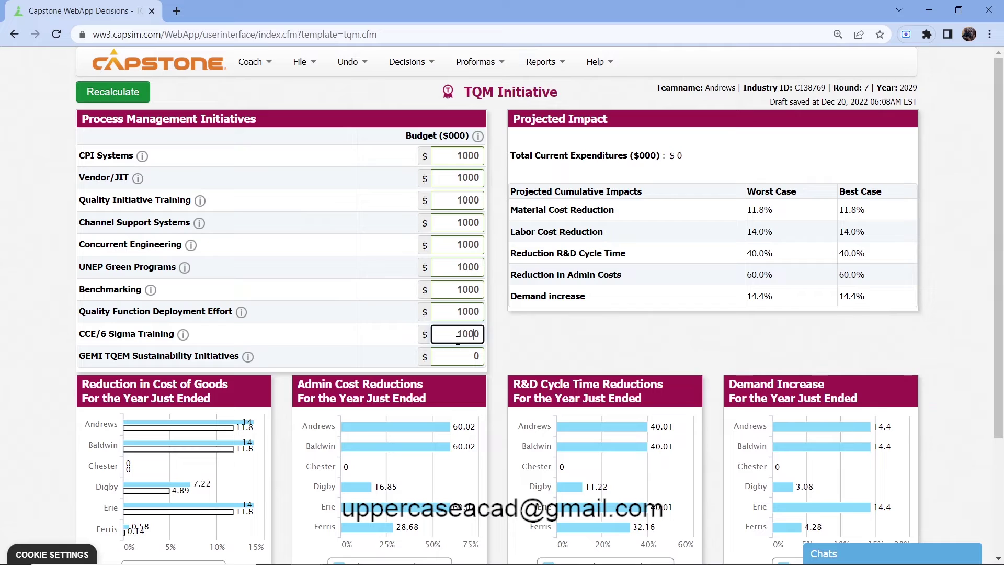
left_click(455, 350)
type("1000")
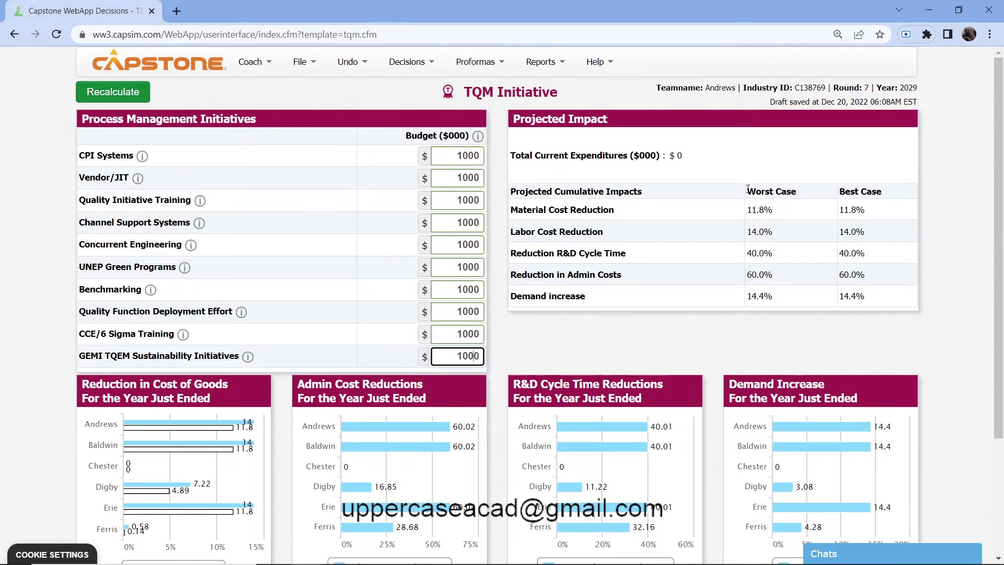
- Recalculate the projected worst-case and best-case impacts for the entered TQM budgets
left_click_drag(747, 189, 793, 209)
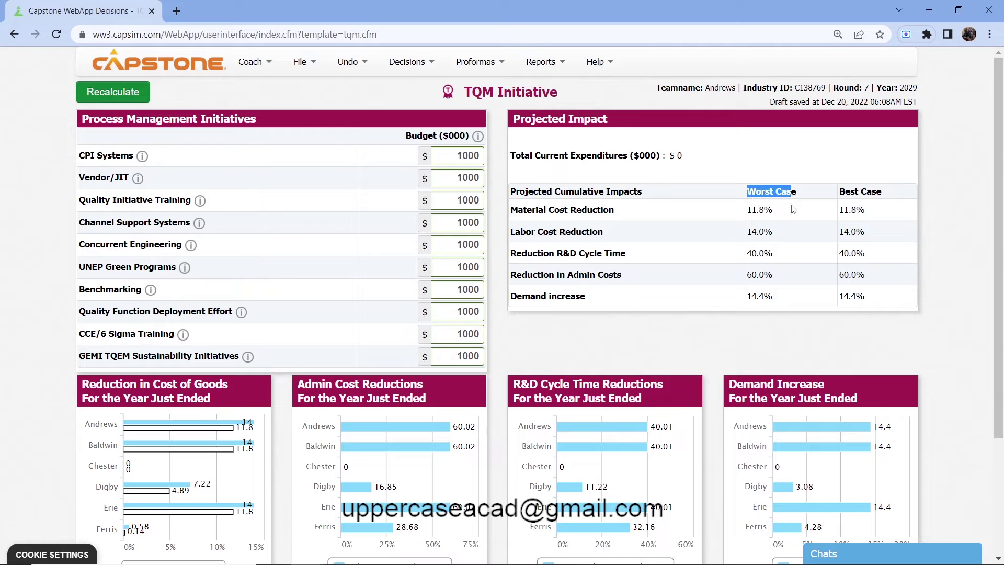
left_click(793, 209)
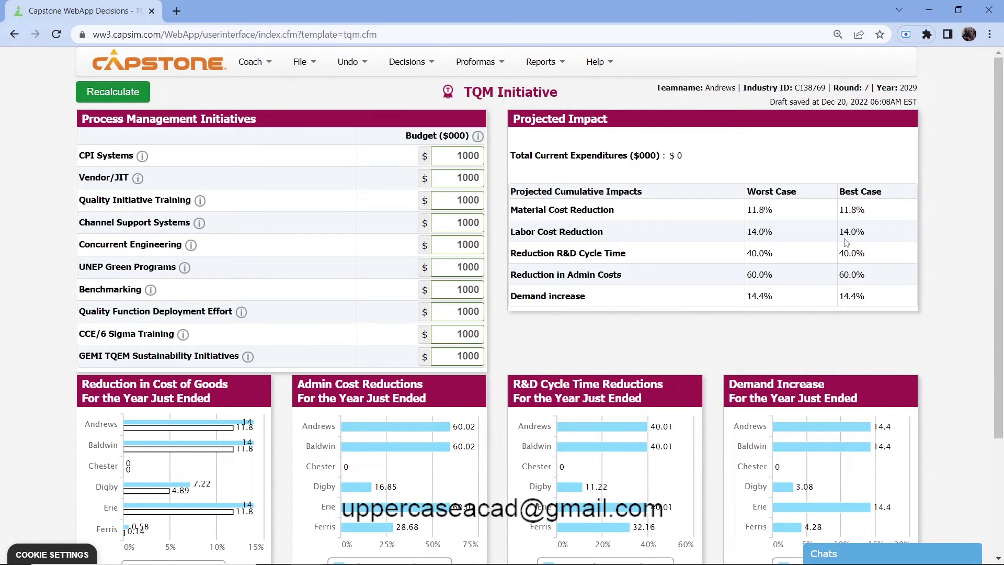
left_click(137, 93)
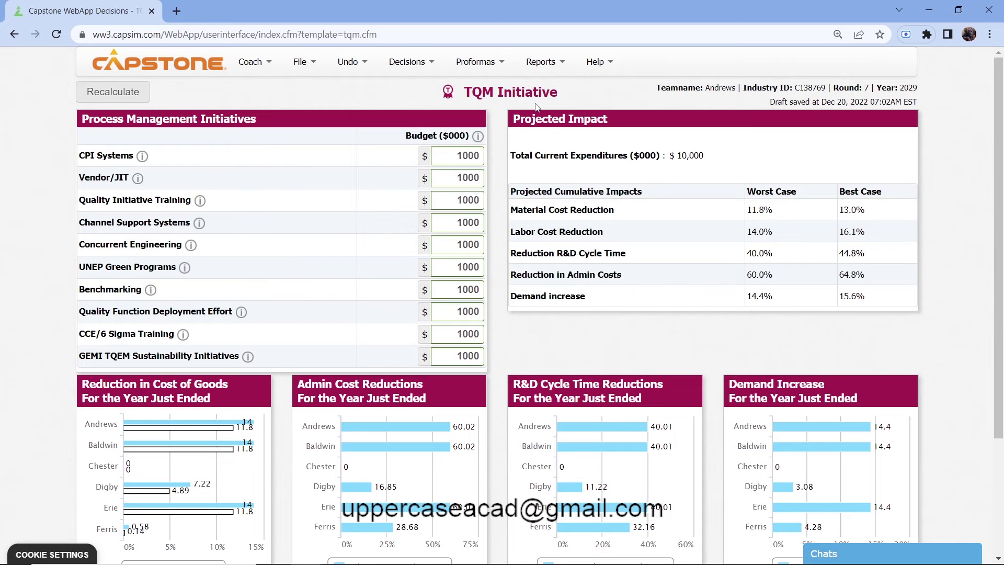
- Examine the competitors' TQM budgets and cumulative impacts in the HR/TQM report's TQM Summary, and return to the TQM initiatives
left_click(561, 67)
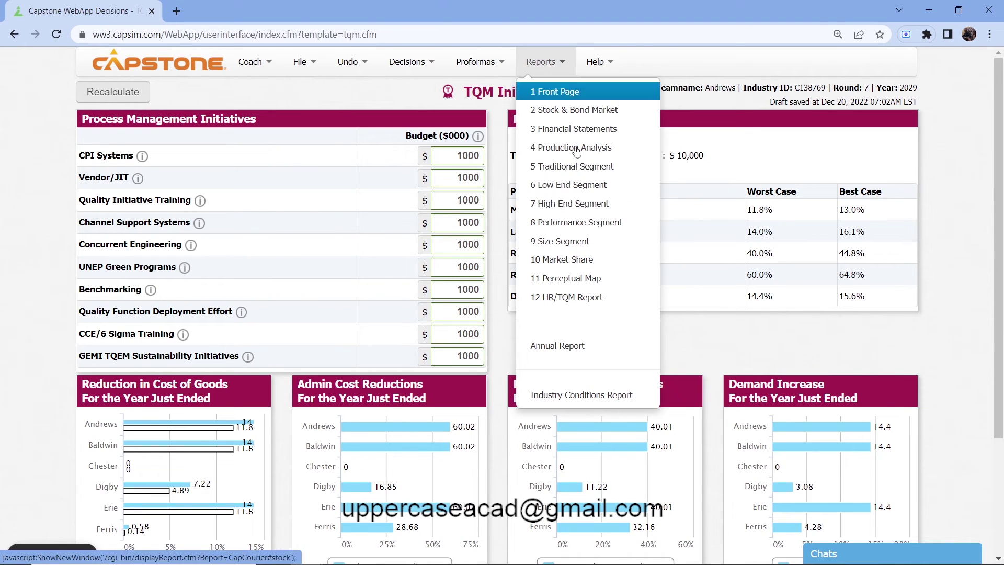
left_click(576, 305)
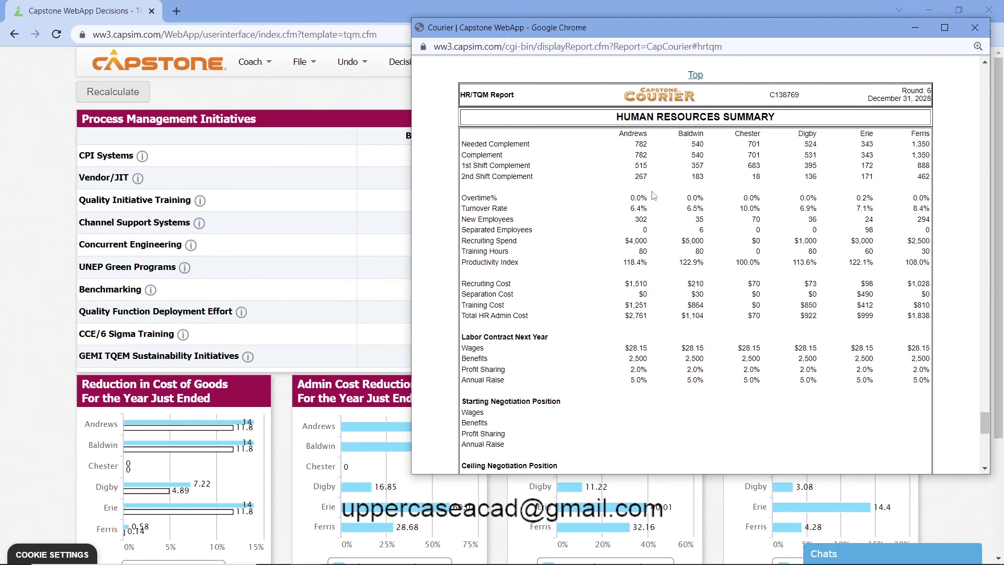
scroll(653, 196, "up", 1)
scroll(653, 196, "down", 9)
scroll(653, 196, "down", 2)
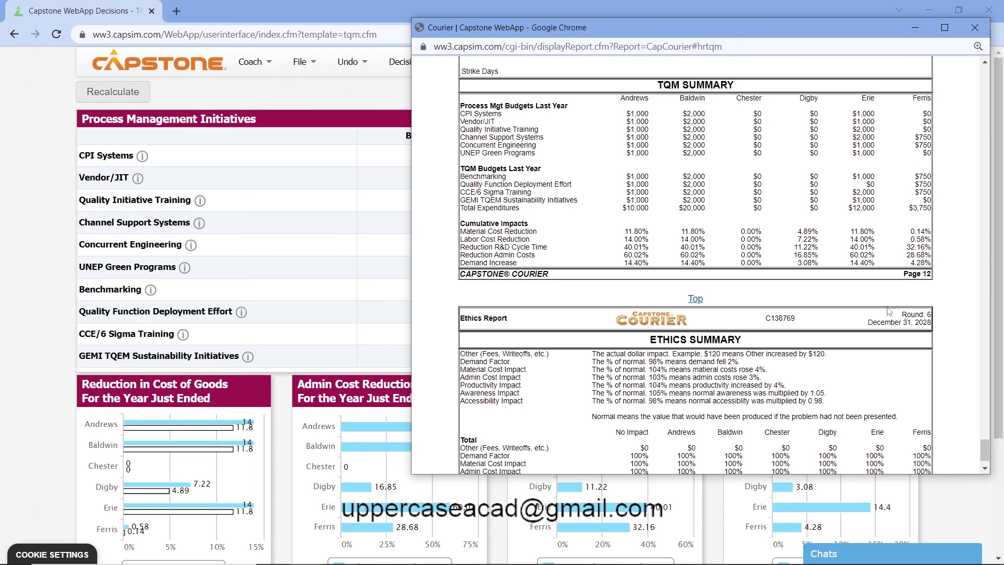
left_click(361, 102)
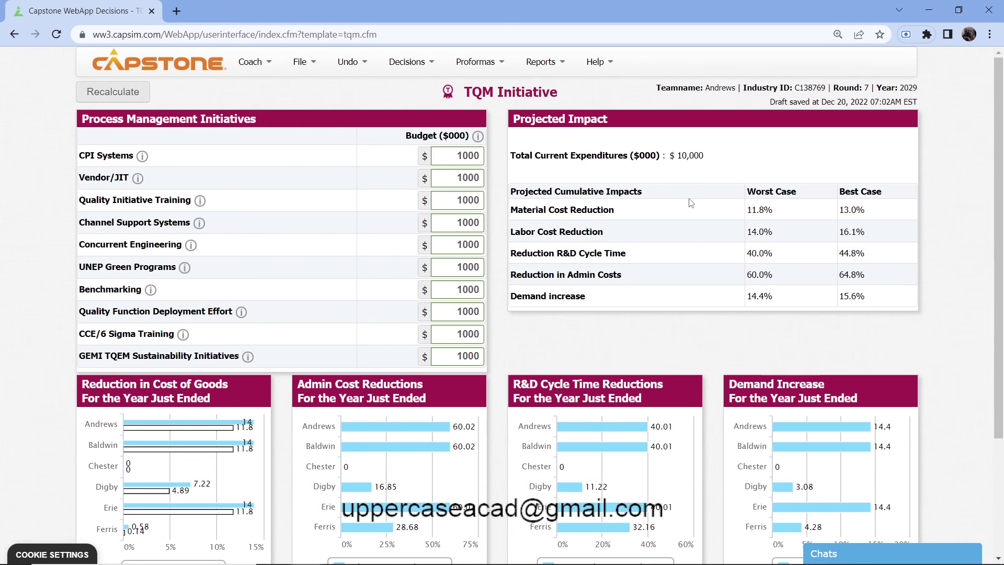
- Compare the total TQM expenditures with the Other (Fees, Write Offs, TQM) cost in the proforma income statement, and reopen the TQM decisions
left_click_drag(709, 157, 669, 157)
left_click(712, 157)
left_click(476, 65)
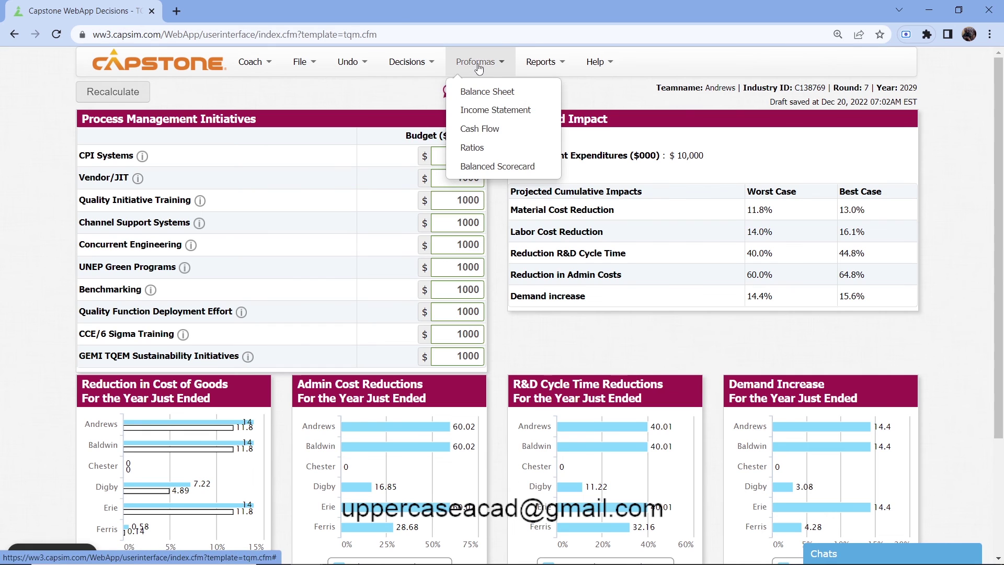
left_click(499, 122)
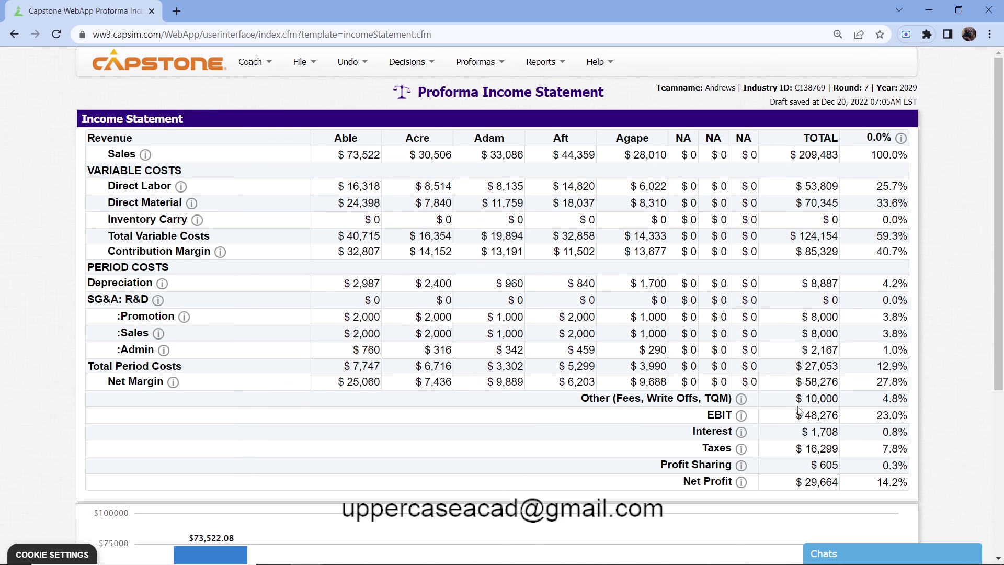
left_click_drag(793, 400, 843, 403)
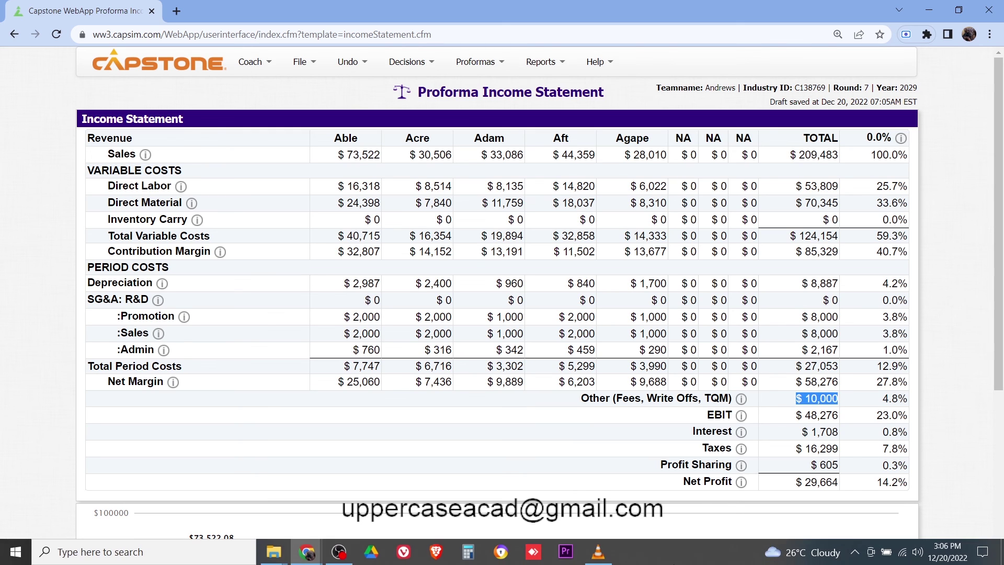
left_click(417, 61)
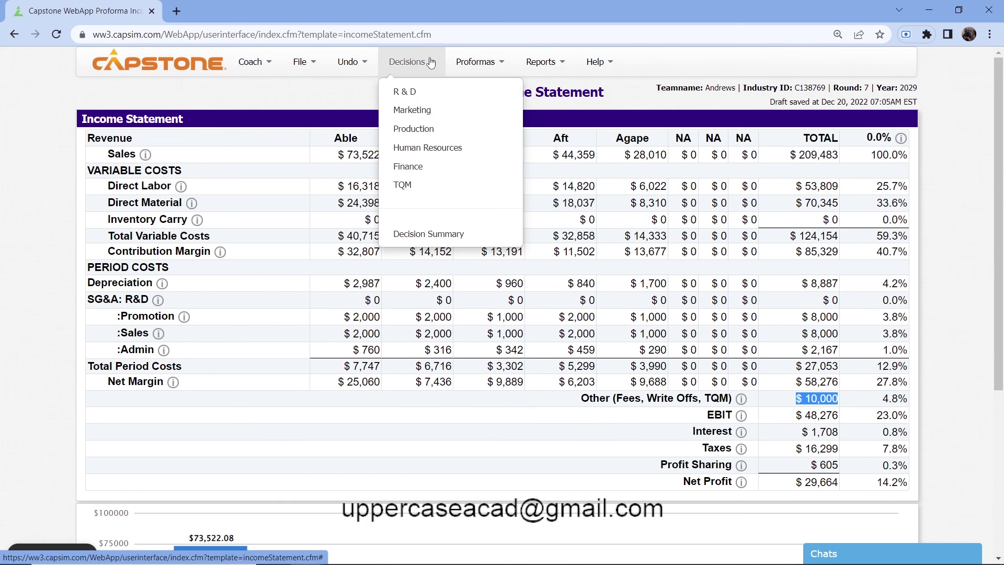
left_click(436, 190)
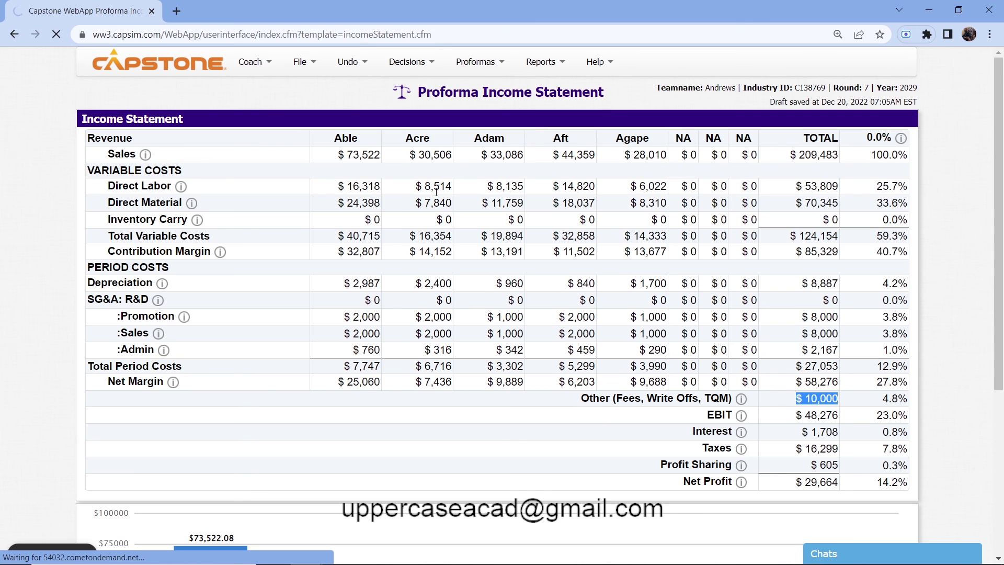